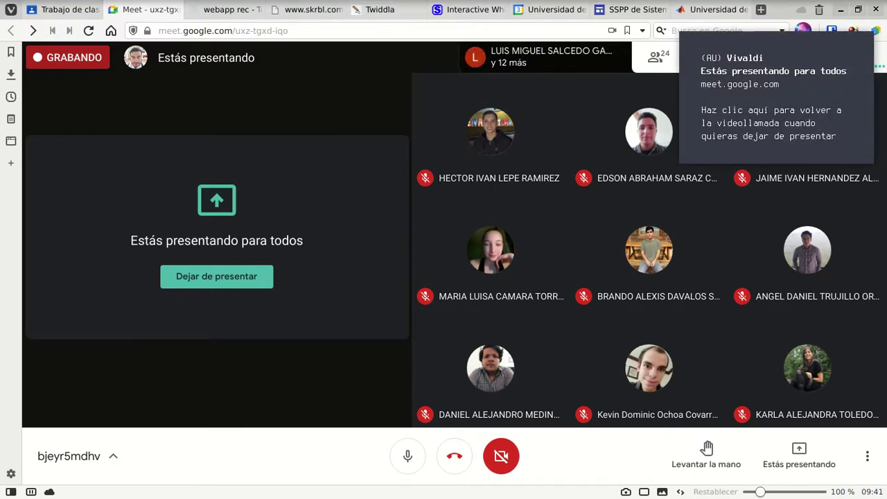
Step: Switch to the file manager and open the home directory's Ejercicios folder in a new tab
key(alt+Tab)
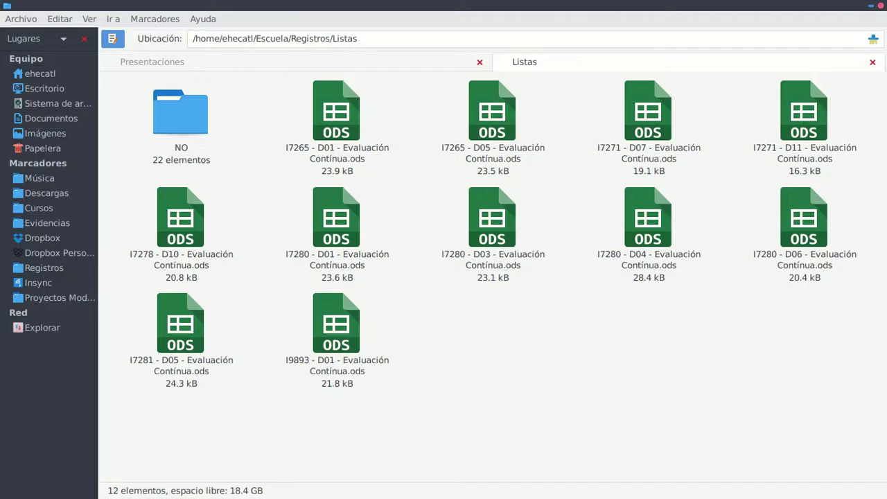
key(ctrl+t)
click(430, 40)
shift+click(264, 40)
shift+click(256, 38)
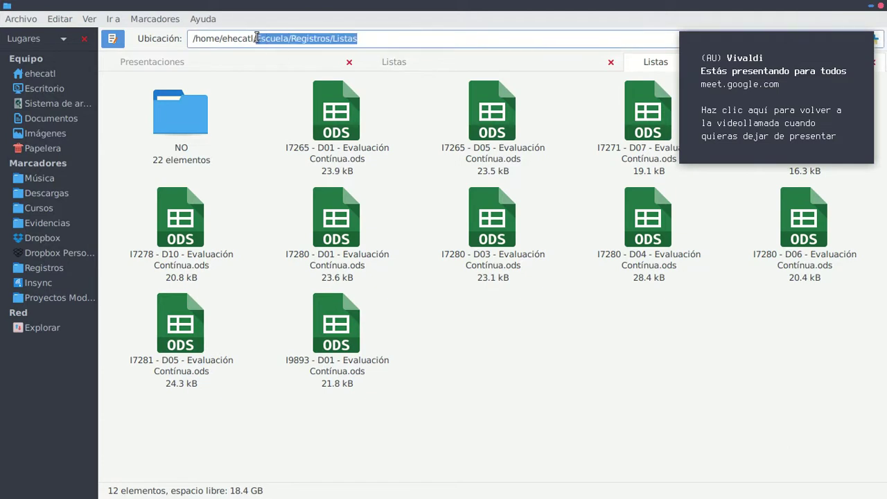
text(Ejercici)
key(Return)
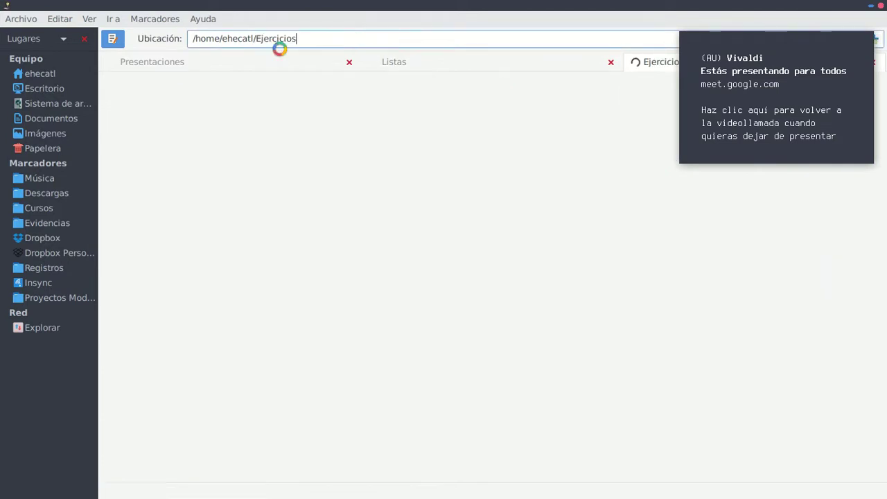
Step: Open the Digitales folder inside spice/21A
click(539, 370)
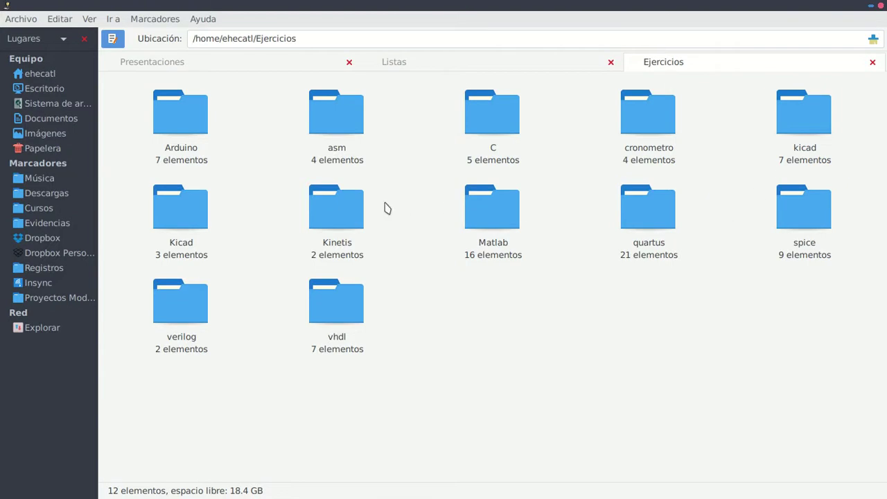
double_click(780, 219)
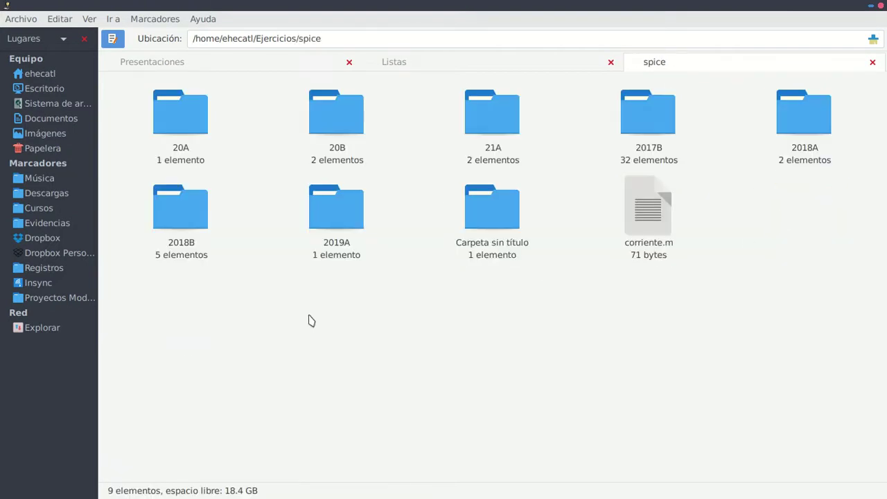
key(Right)
key(Right)
key(Return)
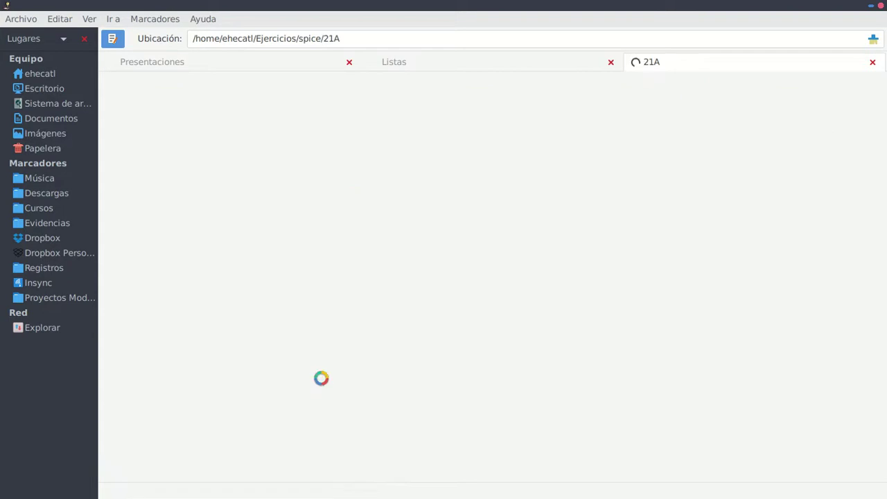
key(Right)
key(Right)
key(Return)
Step: Look through the files in the not folder and return to the Digitales folder
key(Right)
key(Return)
key(Right)
key(Right)
key(Down)
key(Down)
key(Up)
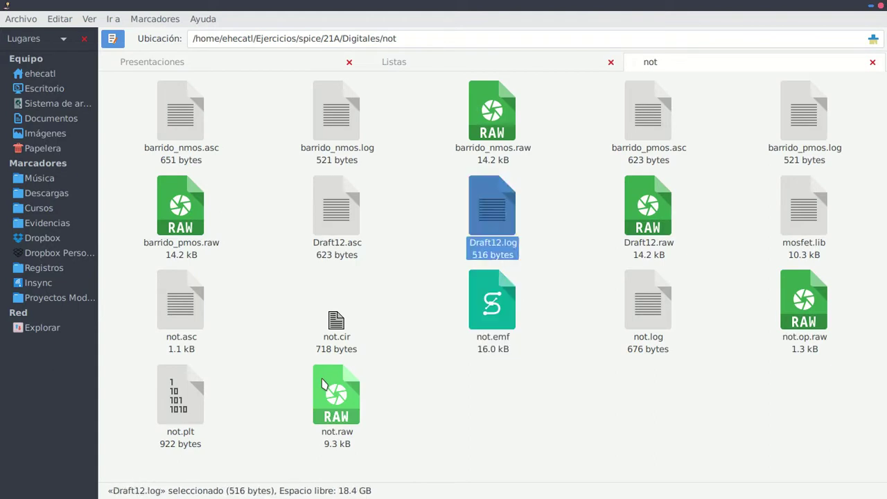
key(Up)
key(BackSpace)
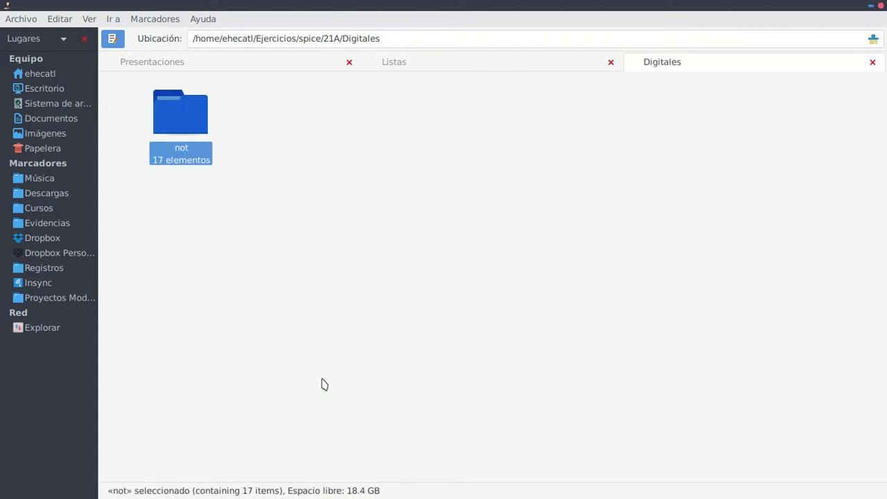
Step: Open the home directory's compartido folder in a new tab
key(ctrl+t)
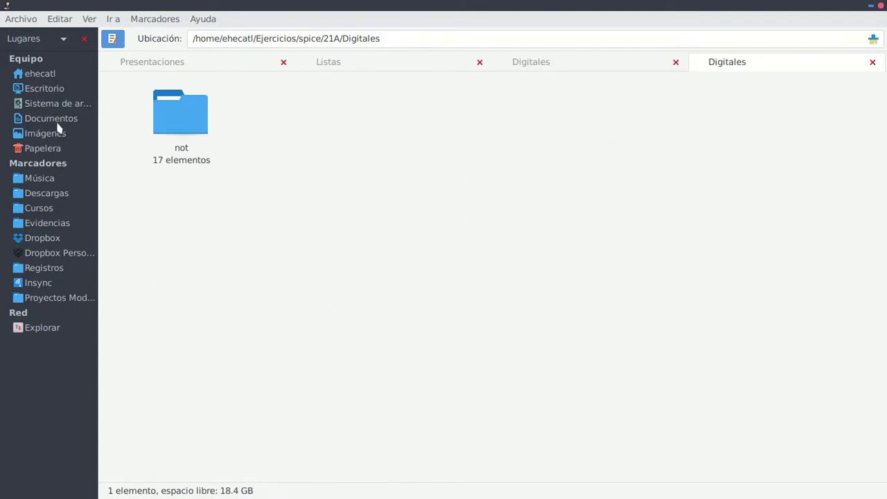
drag(255, 40, 470, 41)
text(compartido/)
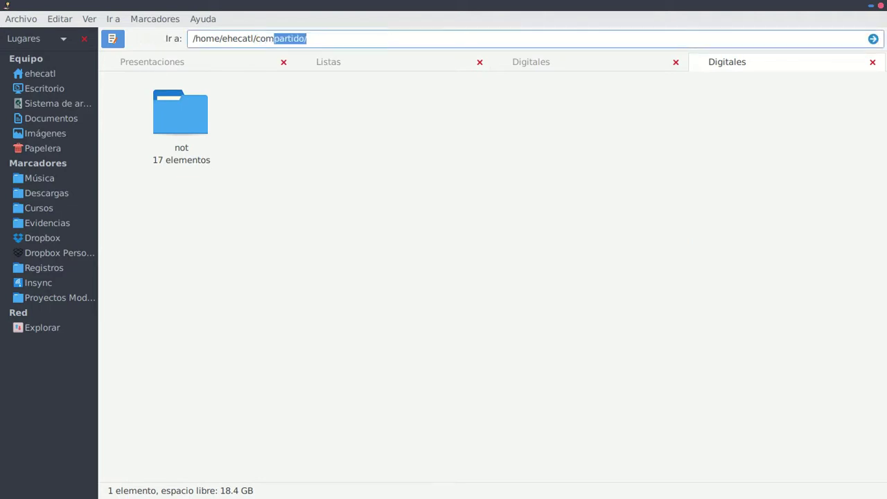
key(Return)
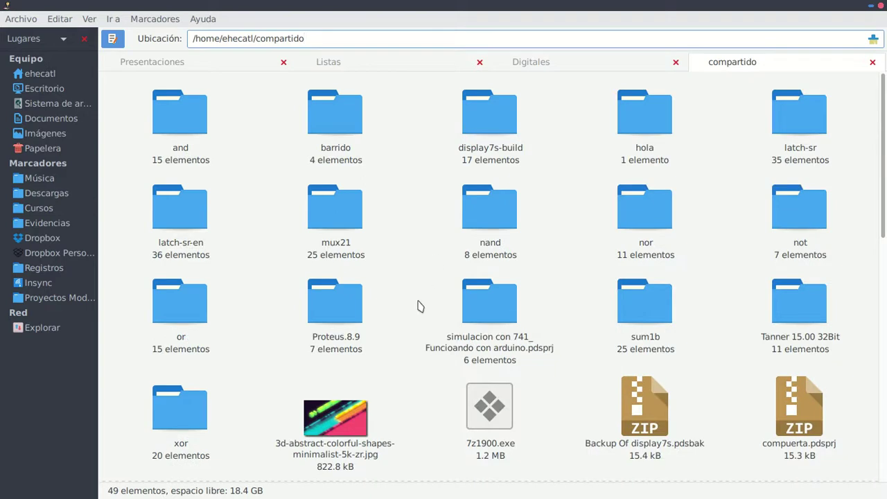
Step: Look over the compartido folder and its barrido subfolder, and return to compartido
scroll(432, 262, down, 3)
scroll(431, 263, down, 3)
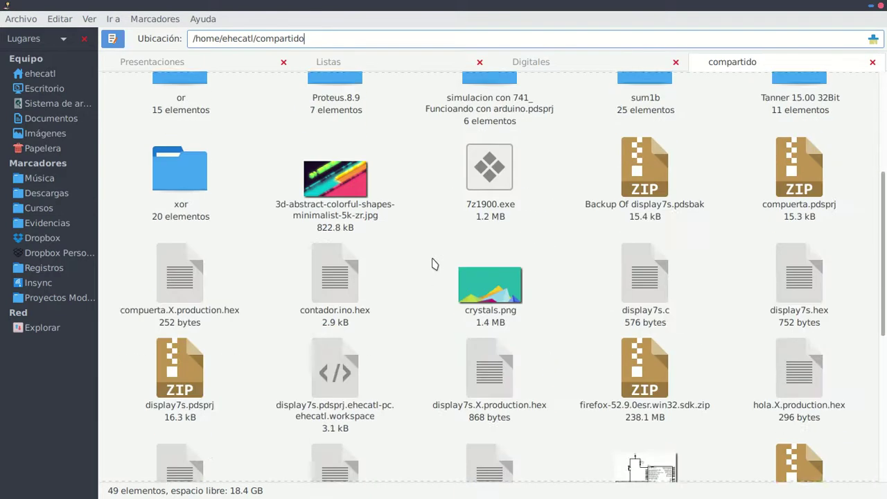
scroll(434, 261, up, 6)
double_click(347, 140)
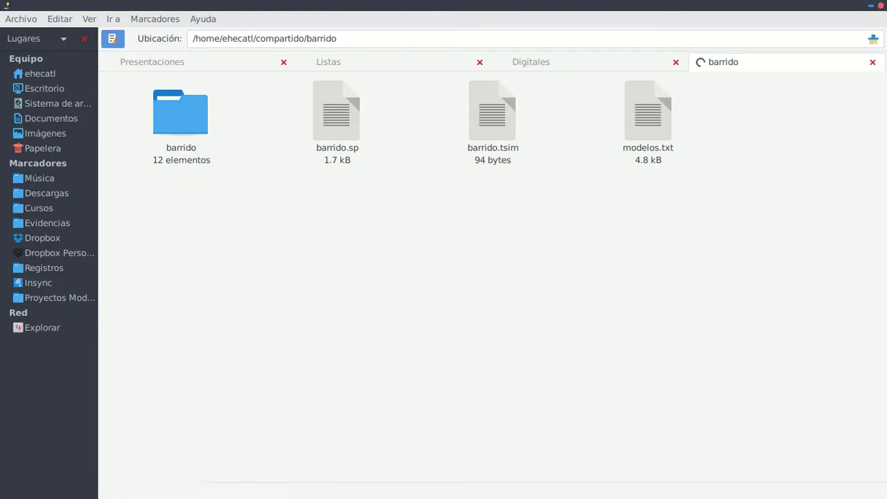
key(BackSpace)
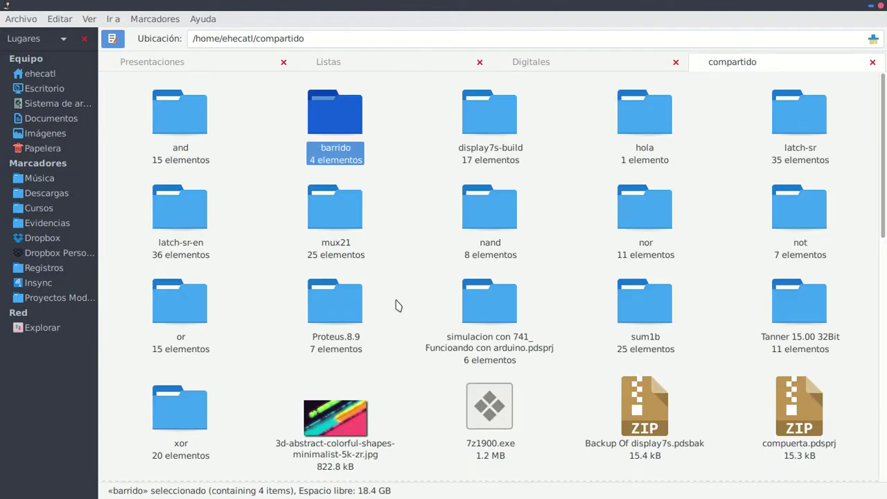
Step: Copy the SetupONsemiC5.tdb file from the compartido folder
scroll(398, 305, down, 5)
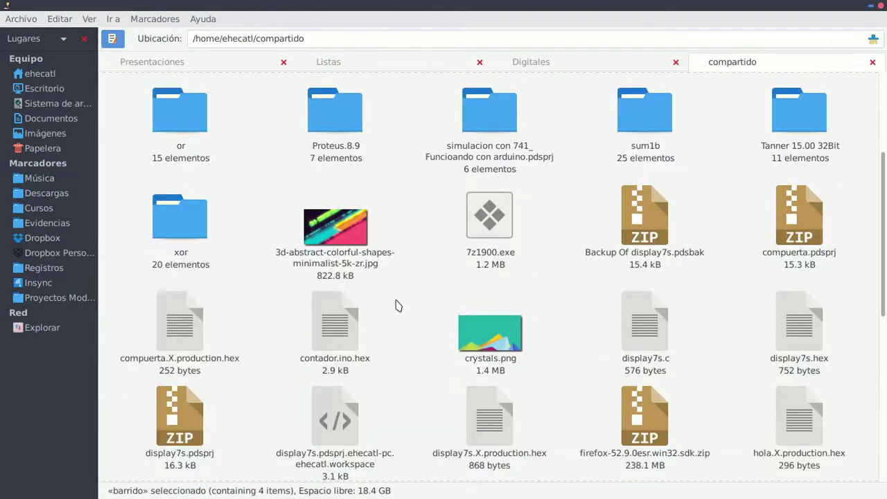
scroll(398, 305, down, 4)
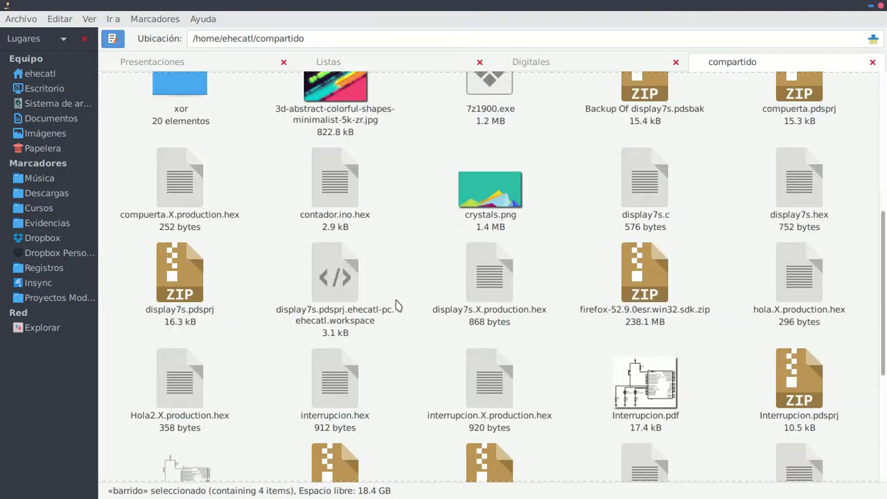
scroll(399, 305, down, 5)
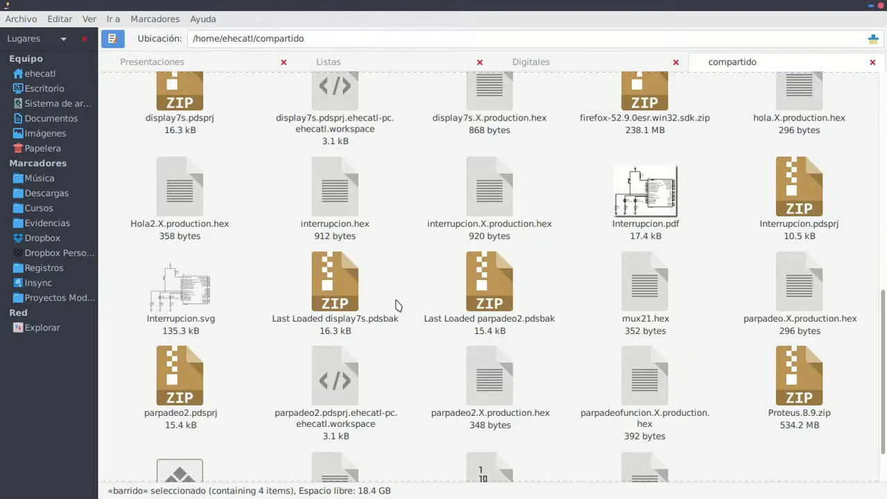
scroll(399, 305, down, 3)
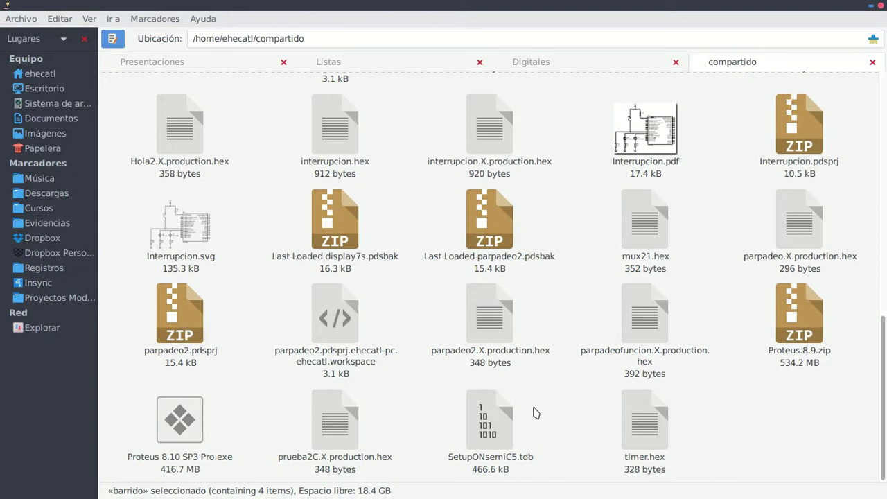
click(495, 416)
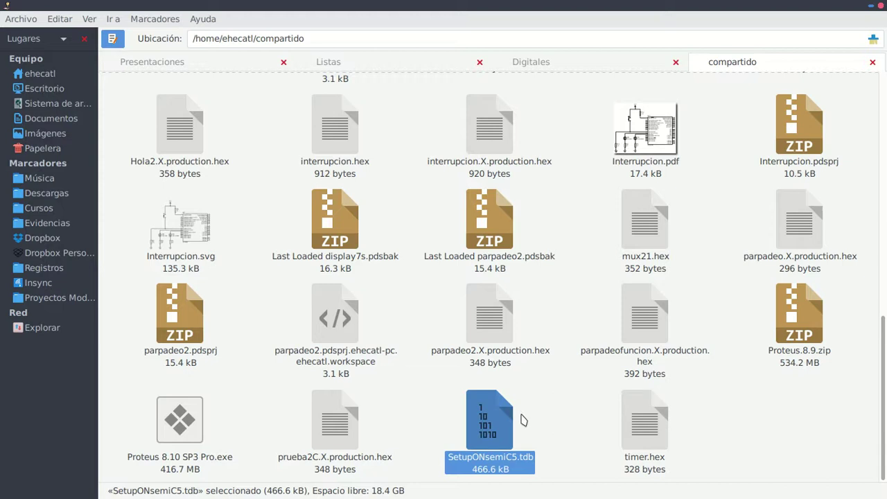
scroll(524, 421, up, 5)
scroll(523, 420, up, 2)
scroll(523, 420, up, 4)
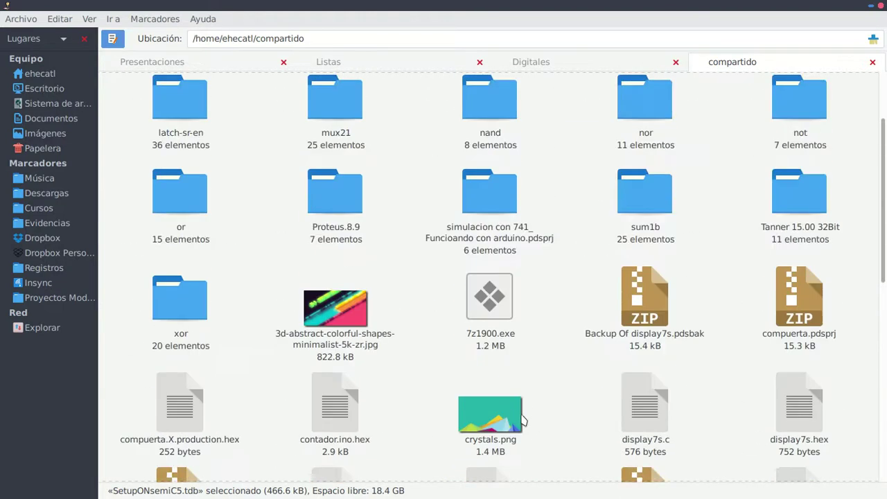
key(ctrl+c)
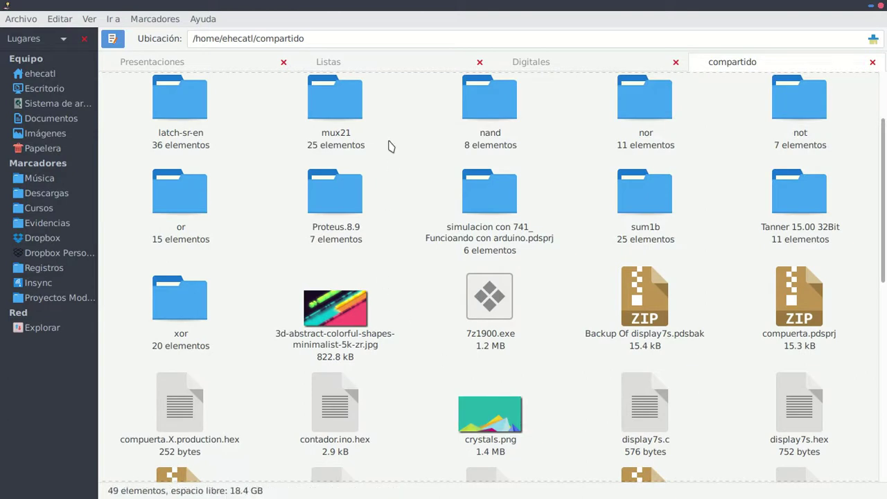
Step: Create a folder named 21A in compartido, paste SetupONsemiC5.tdb into it and return to compartido
right_click(392, 144)
click(409, 148)
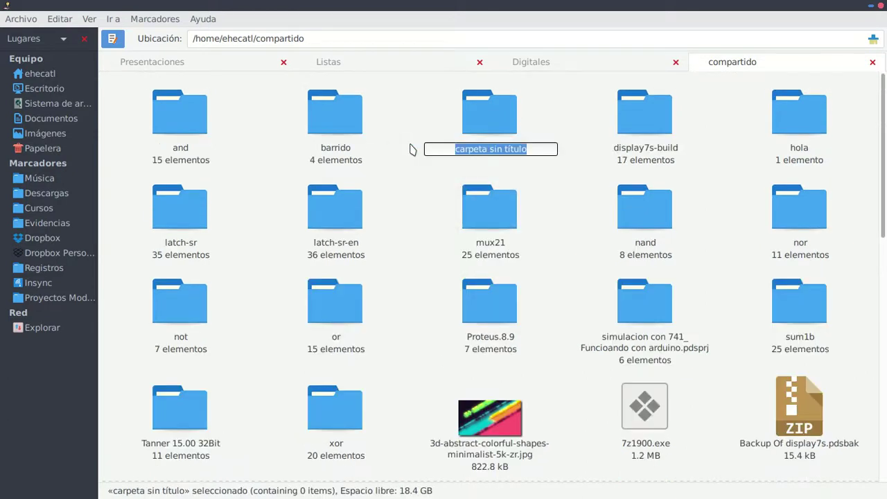
text(21A)
key(Return)
key(Return)
key(ctrl+v)
key(alt+Up)
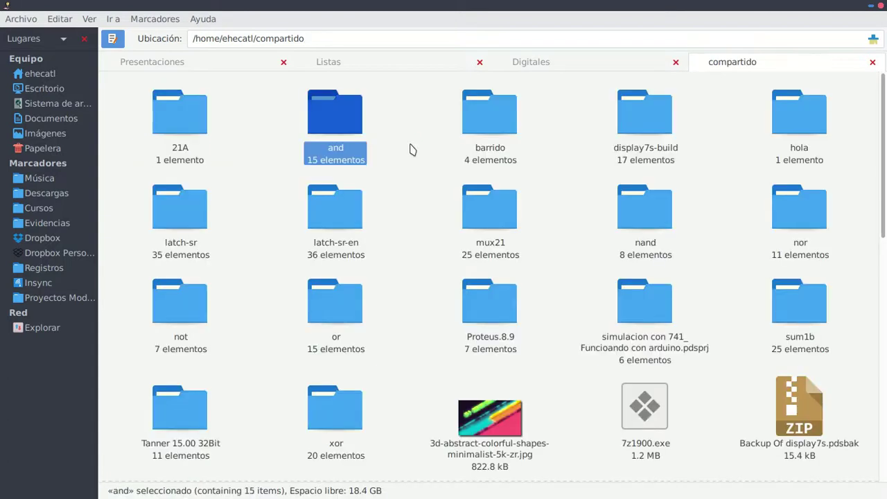
Step: Copy the modelos.txt file from the and folder
key(Return)
key(Right)
key(Right)
key(Down)
key(Right)
key(Right)
key(Left)
key(Left)
key(ctrl+c)
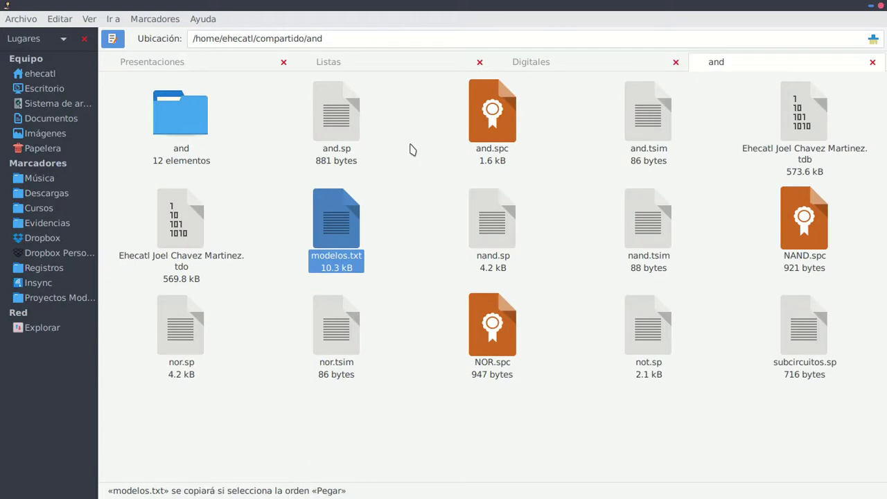
Step: Paste modelos.txt into the 21A folder in compartido
key(alt+Up)
key(Left)
key(Return)
key(ctrl+v)
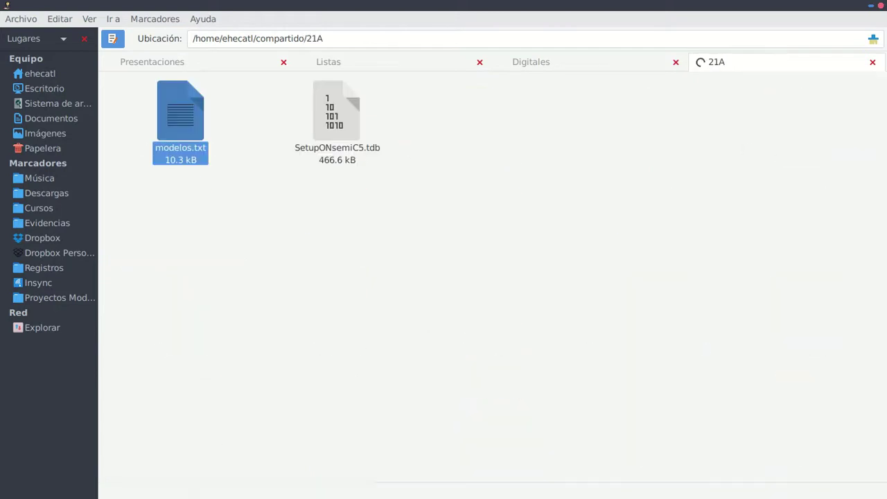
key(alt+Up)
key(Right)
key(Right)
key(Down)
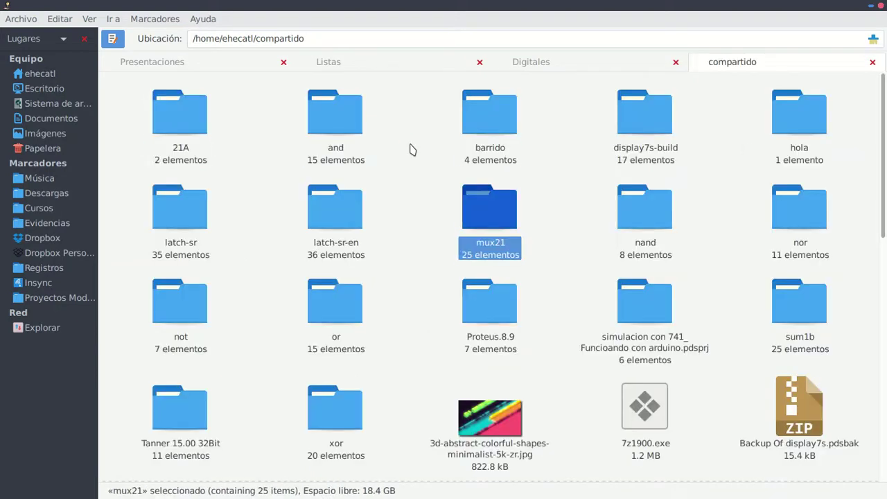
key(Right)
key(Left)
key(Up)
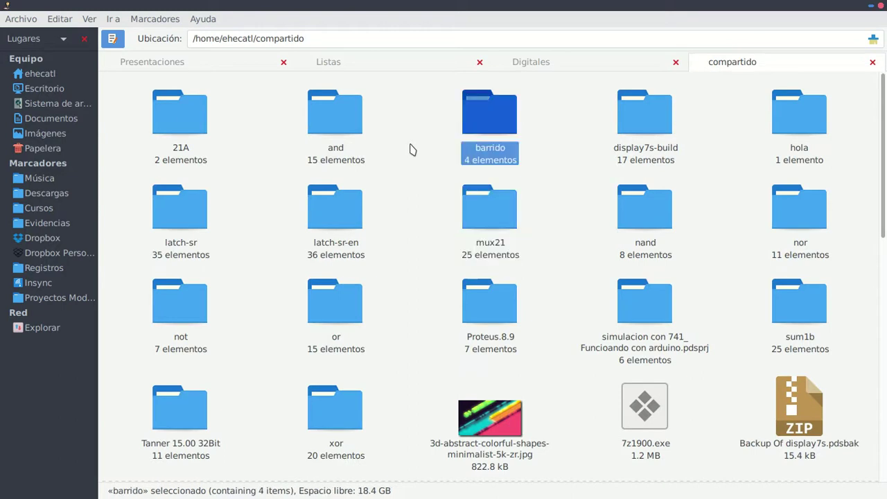
Step: Switch to VirtualBox, start the MicroXP virtual machine and maximize its window
click(259, 171)
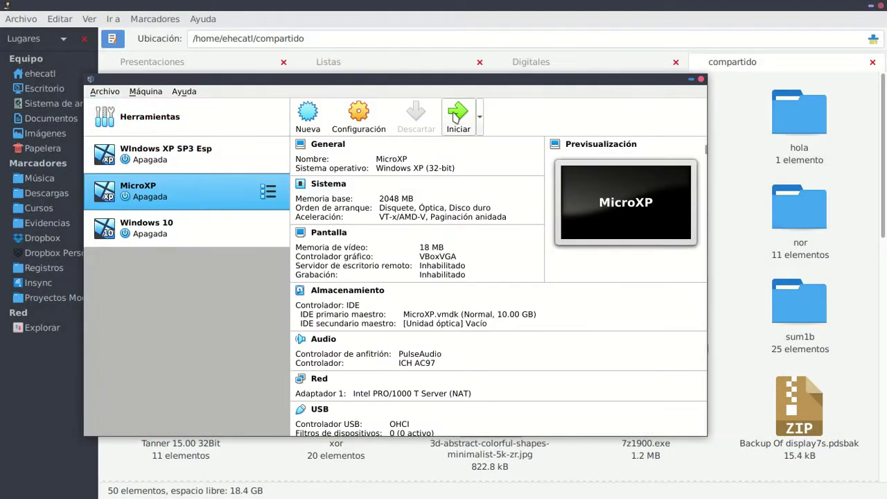
click(456, 116)
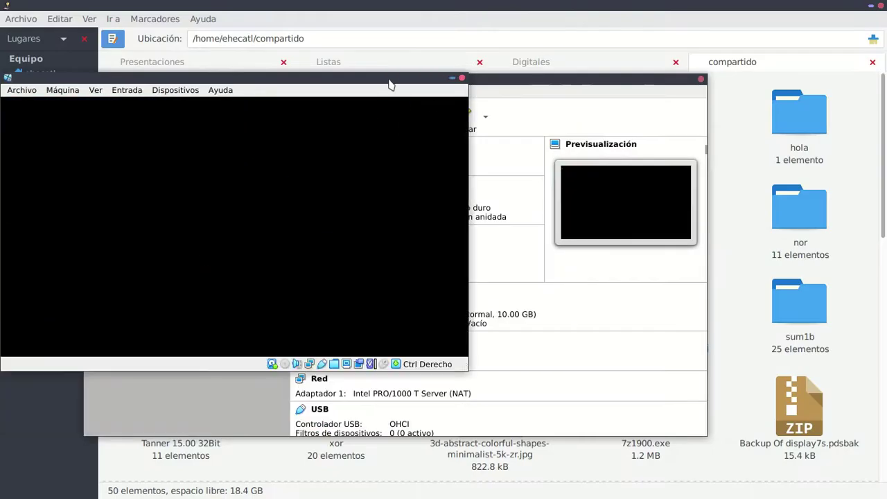
drag(388, 75, 561, 145)
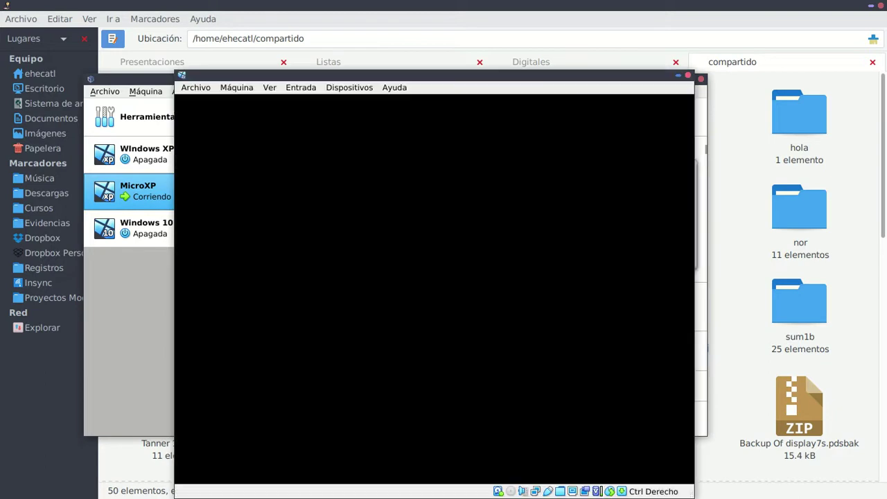
drag(519, 79, 525, 48)
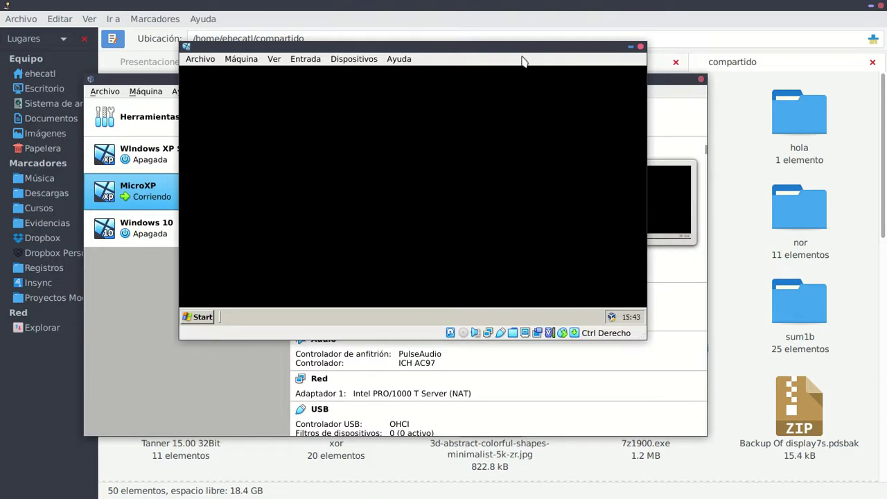
double_click(523, 49)
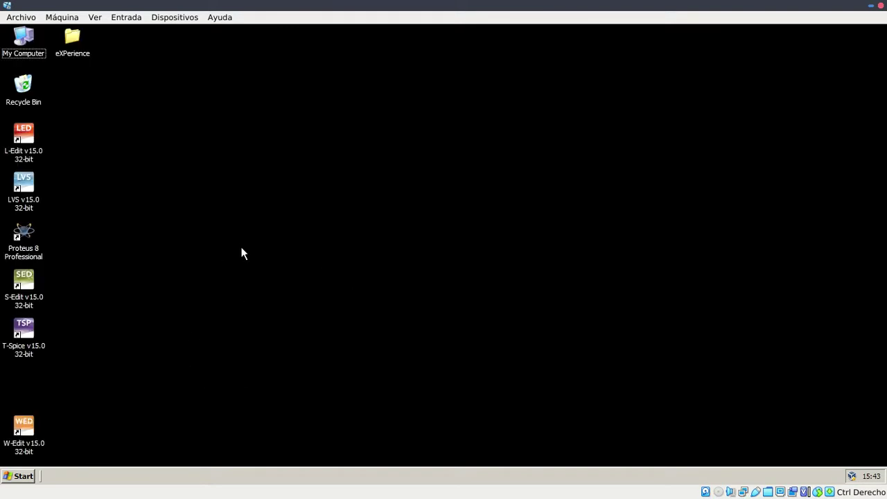
Step: Open the 21A folder on the shared Z: network drive in the virtual machine and select SetupONsemiC5.tdb
click(16, 477)
click(39, 435)
click(186, 364)
double_click(83, 251)
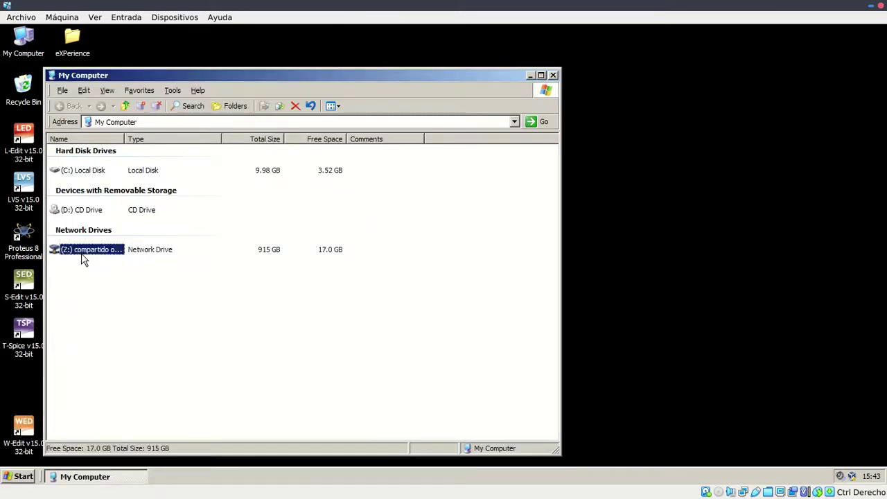
double_click(67, 151)
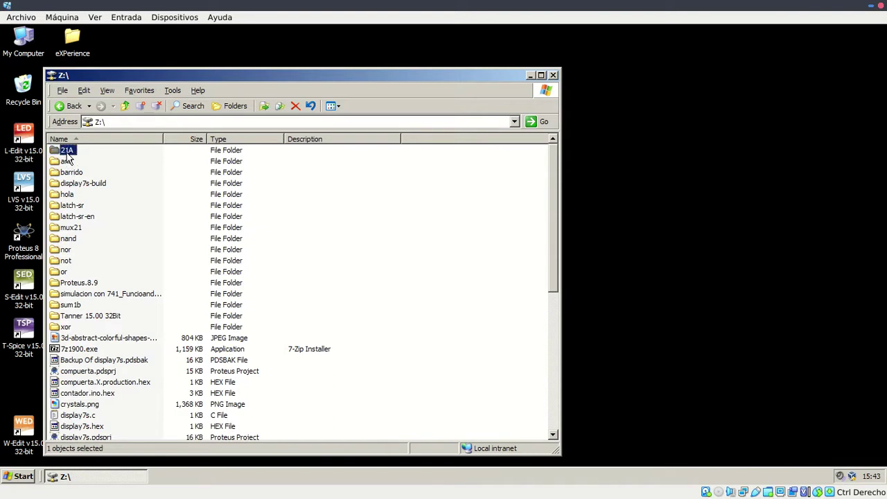
click(99, 161)
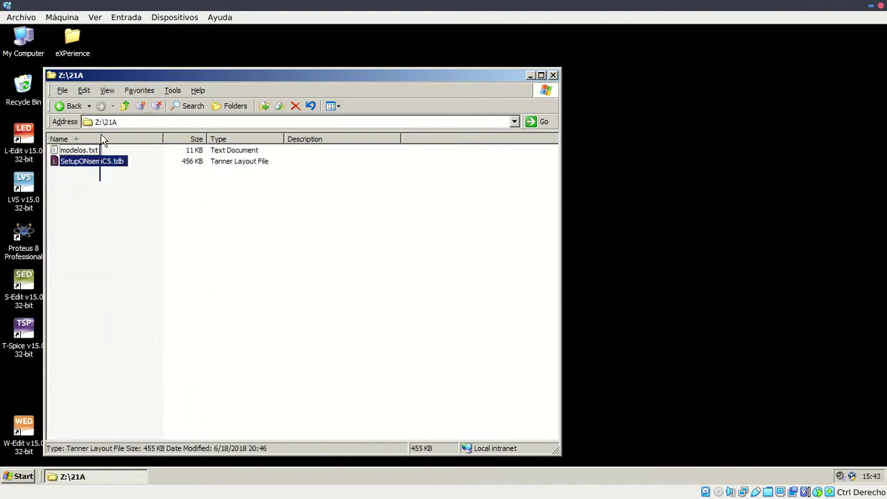
drag(83, 178, 83, 108)
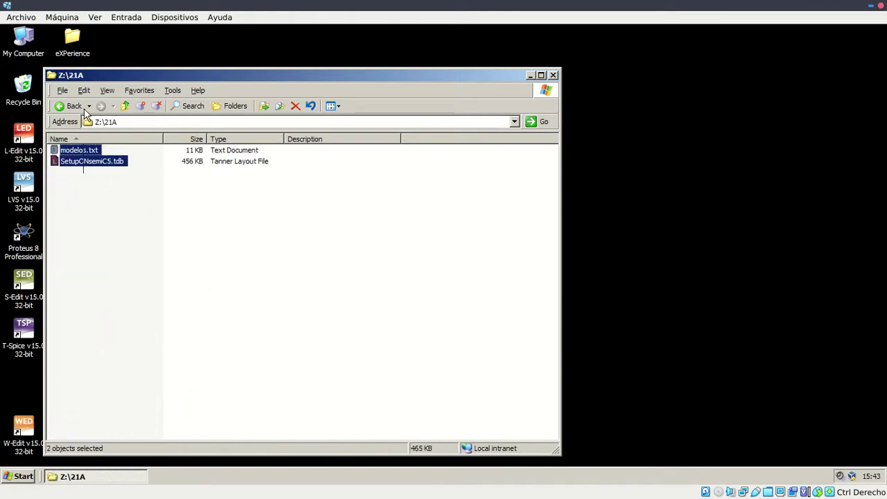
click(97, 202)
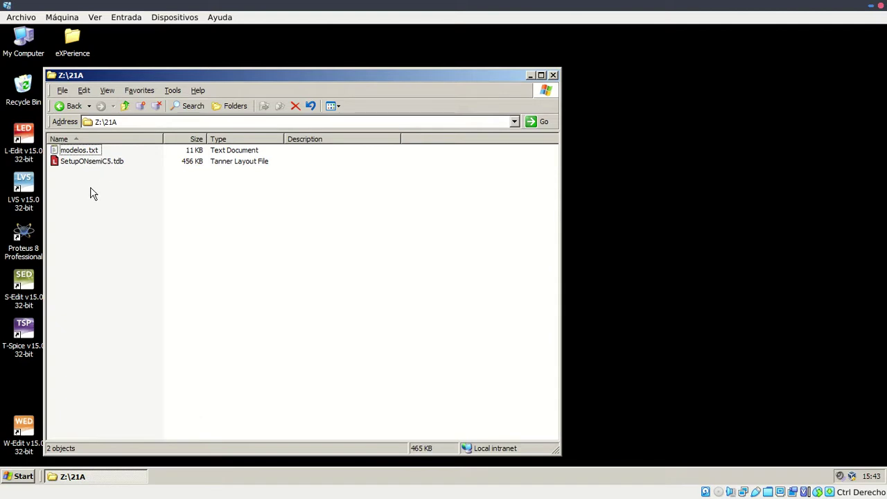
drag(96, 177, 74, 146)
click(75, 208)
click(83, 153)
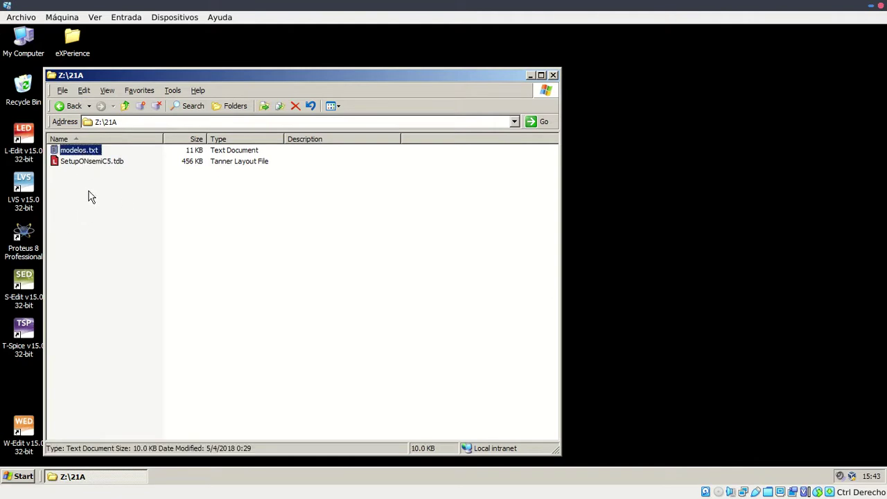
click(98, 214)
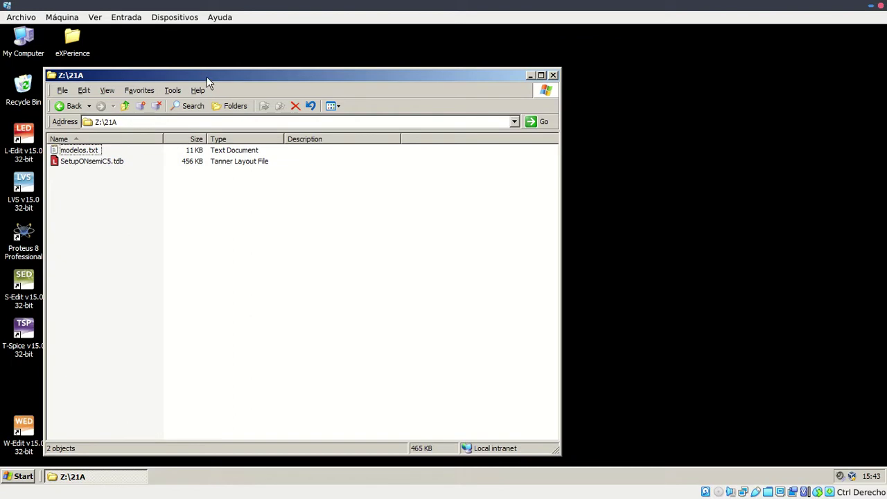
mouse_move(241, 82)
mouse_down()
mouse_move(271, 68)
mouse_move(245, 73)
mouse_move(254, 78)
mouse_up()
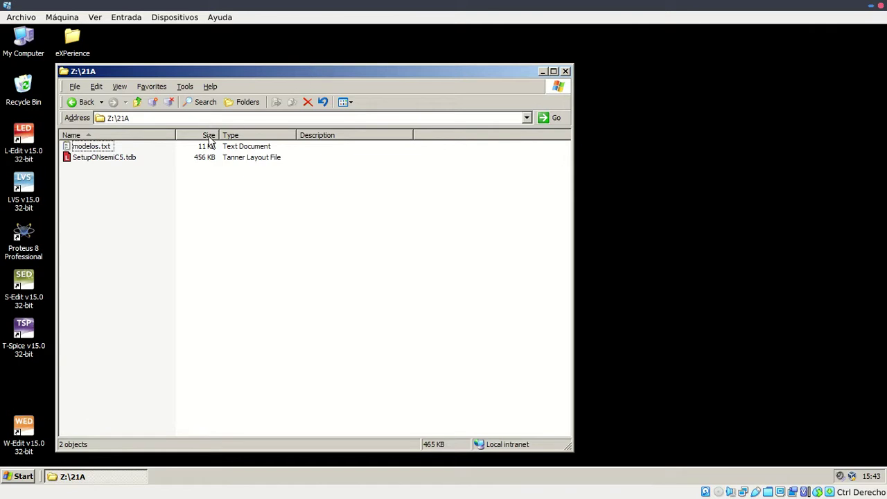
drag(407, 60, 406, 63)
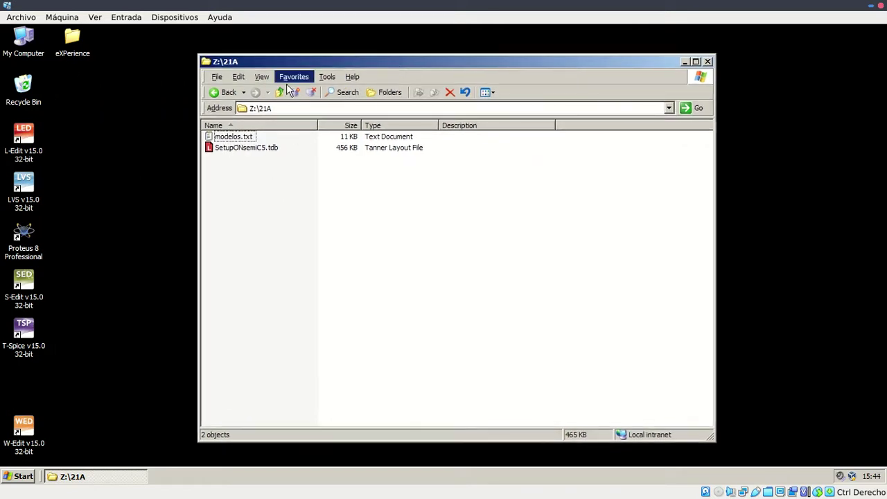
click(277, 111)
click(257, 109)
click(279, 198)
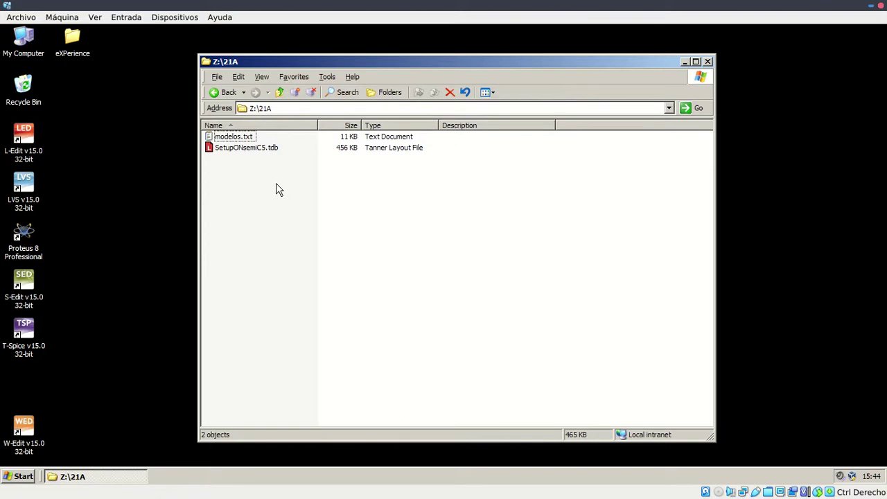
mouse_move(313, 61)
mouse_down()
mouse_move(358, 49)
mouse_move(324, 56)
mouse_up()
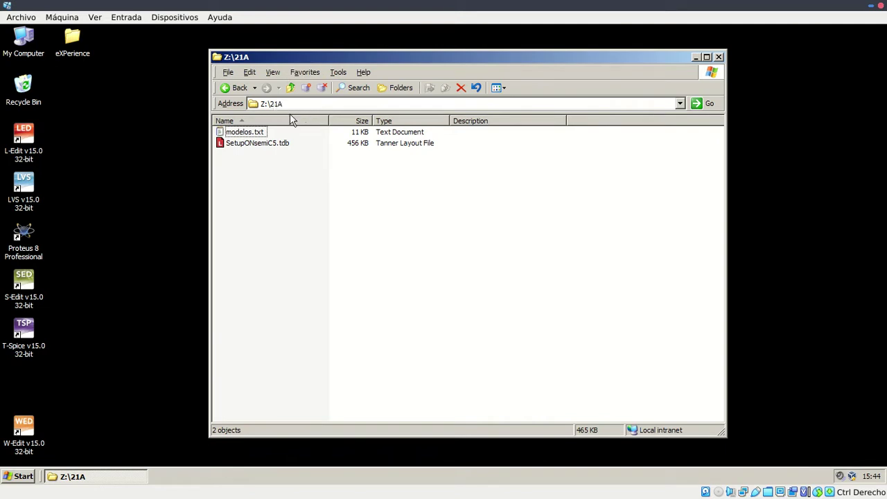
Step: Create a new folder named Barrido inside the 21A folder
right_click(257, 185)
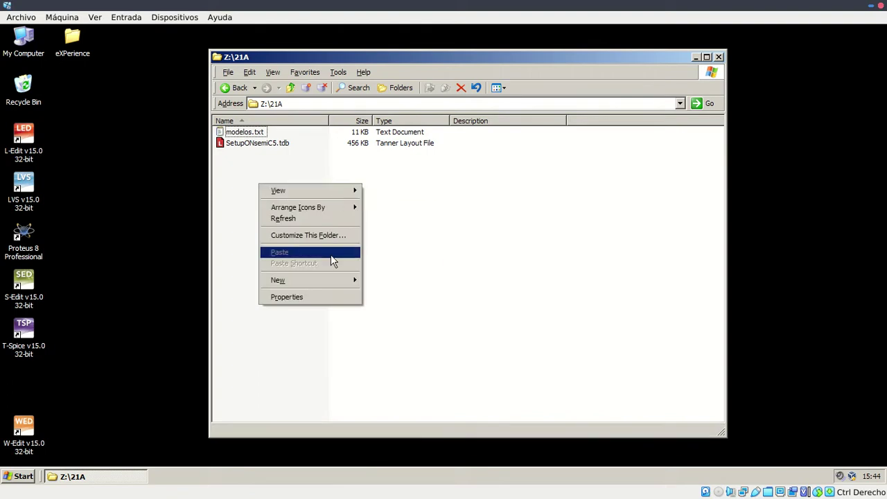
mouse_move(336, 280)
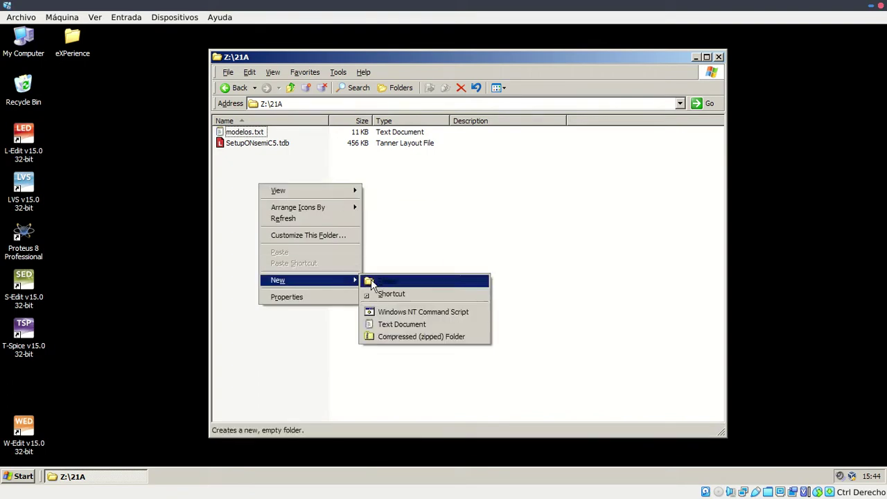
click(367, 281)
text(Barridos)
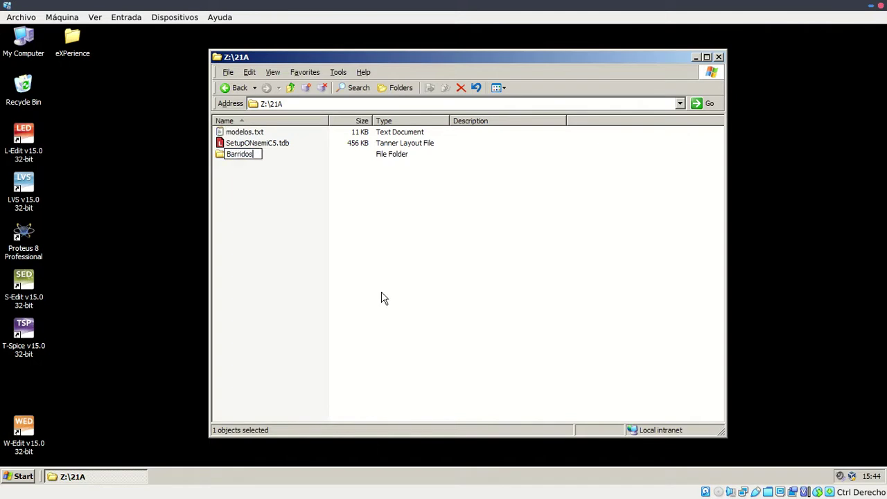
key(BackSpace)
key(Return)
Step: Copy modelos.txt from the 21A folder and paste it into the Barrido folder
key(Up)
key(Up)
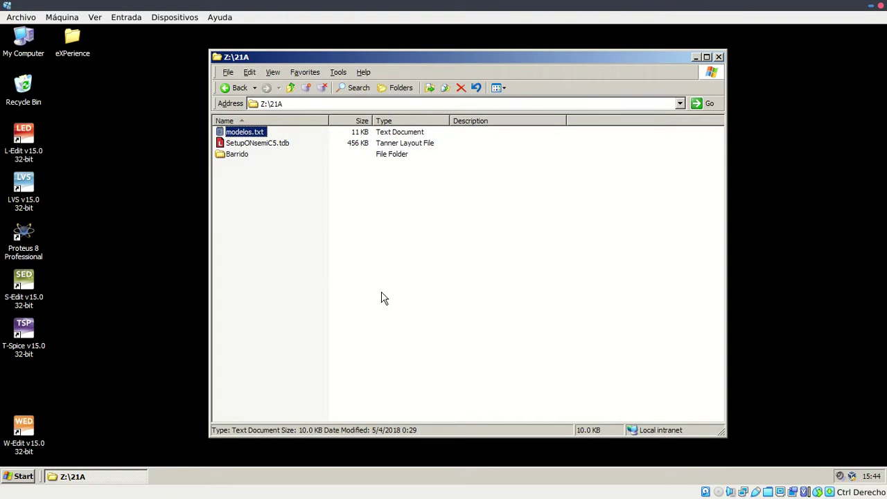
key(Down)
key(Down)
key(Return)
key(ctrl+v)
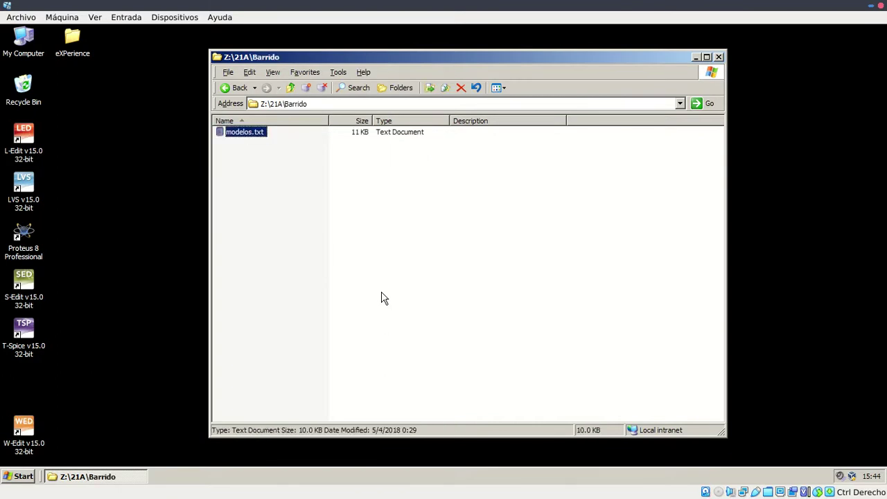
click(245, 203)
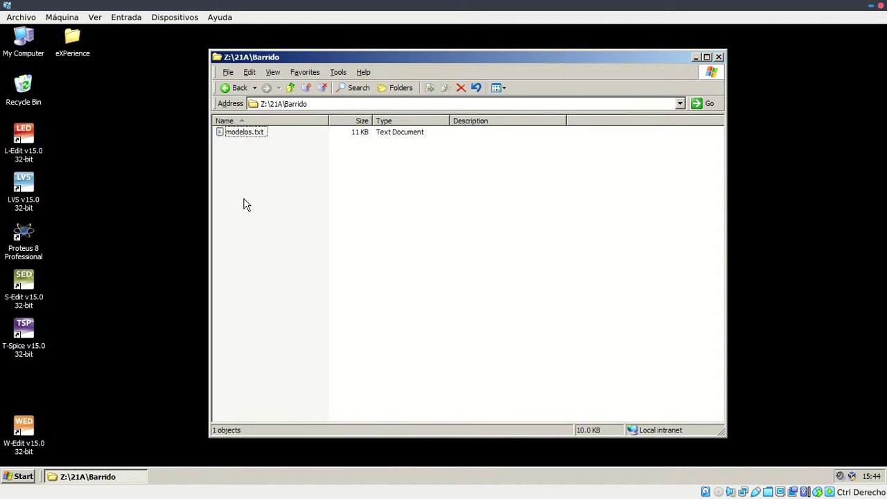
Step: Create a new text document in the Barrido folder and name it barrido.sp, replacing the txt extension
right_click(242, 158)
mouse_move(267, 168)
mouse_move(324, 265)
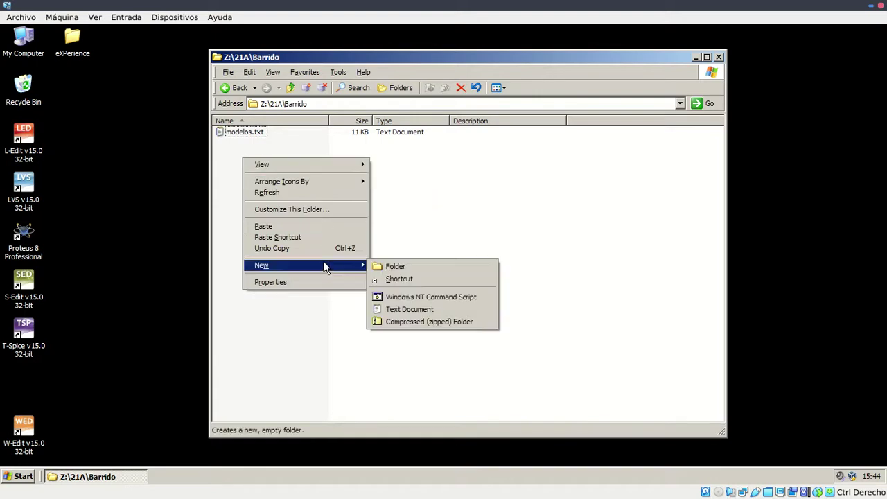
click(389, 307)
key(End)
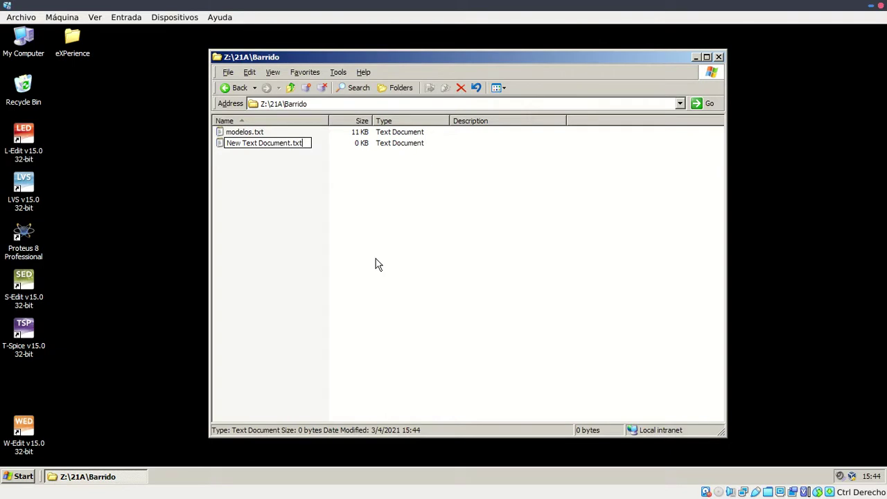
key(shift+Home)
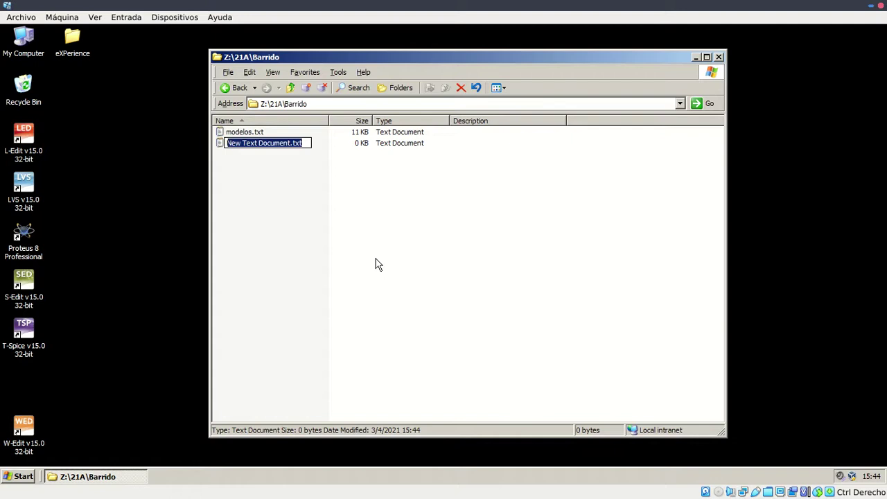
text(bar)
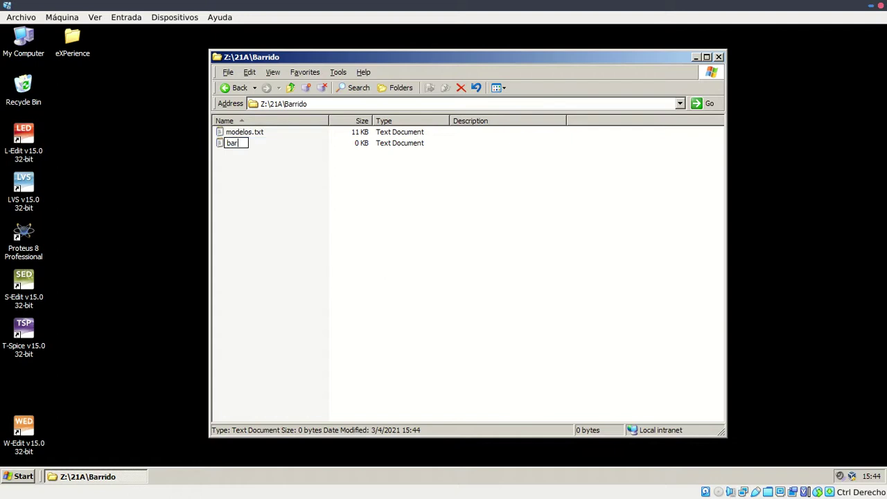
text(rido.sp)
key(Return)
key(Return)
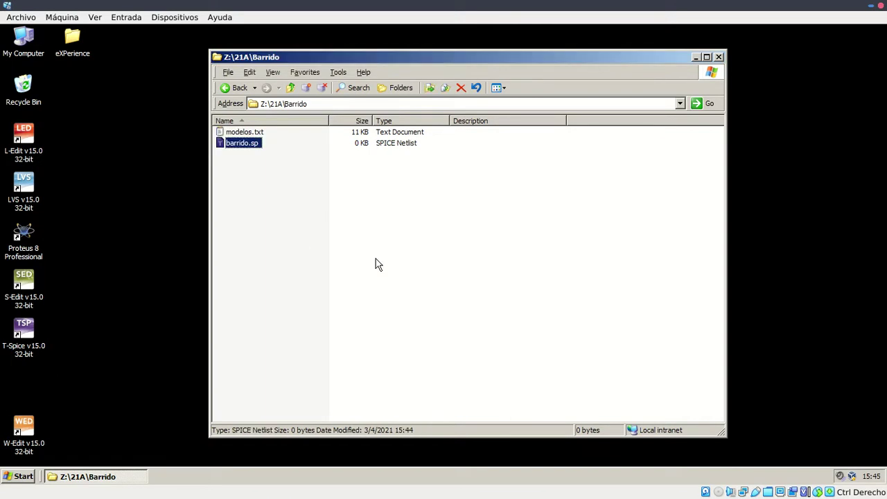
Step: Open the barrido.sp netlist in T-Spice
click(282, 207)
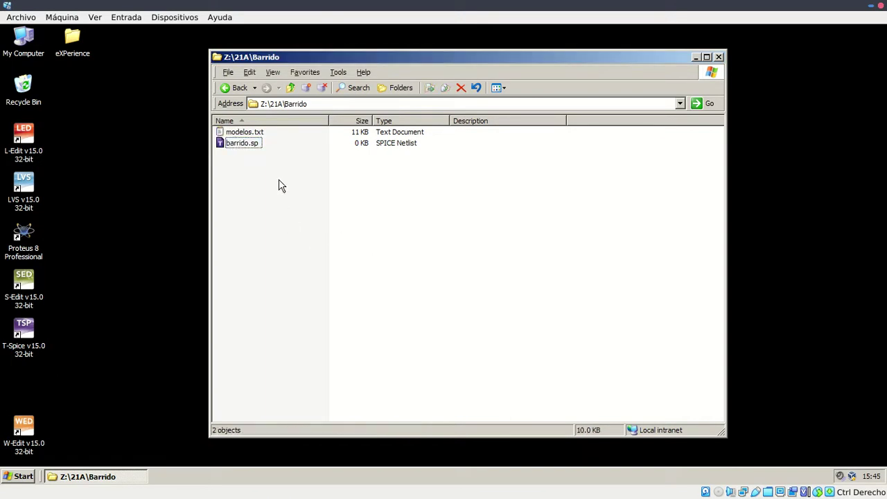
click(246, 147)
double_click(248, 147)
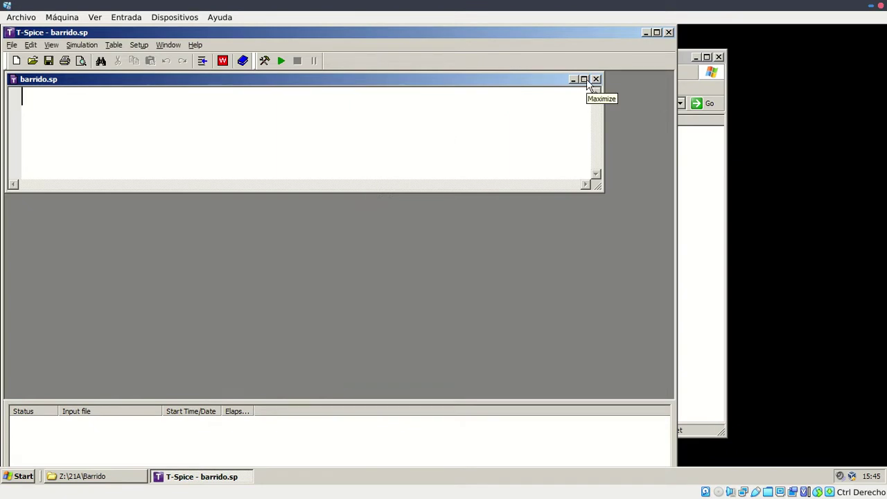
click(710, 181)
right_click(369, 223)
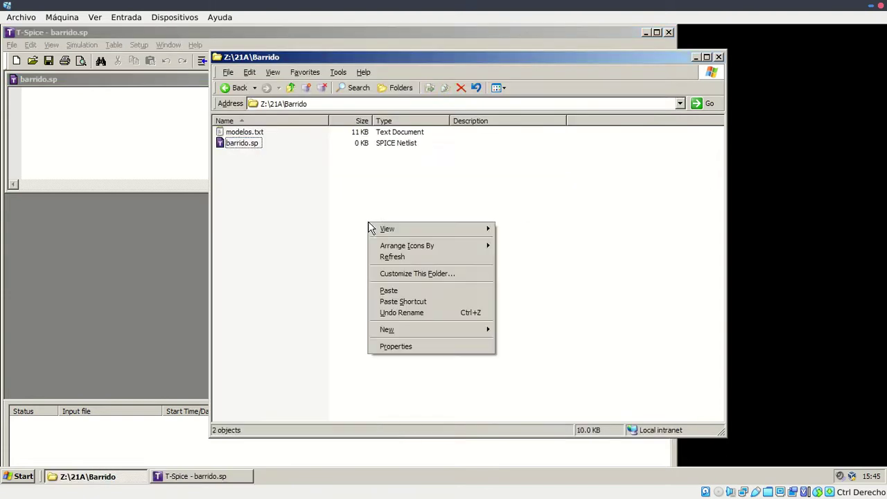
mouse_move(482, 332)
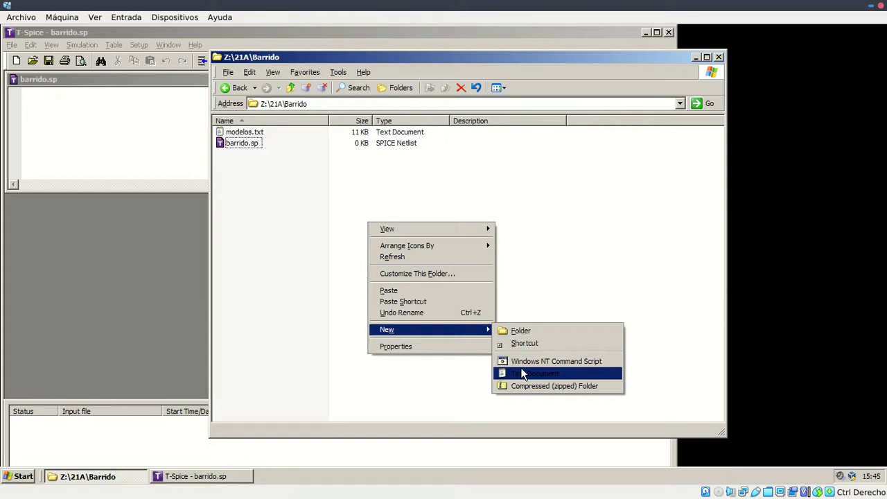
click(476, 183)
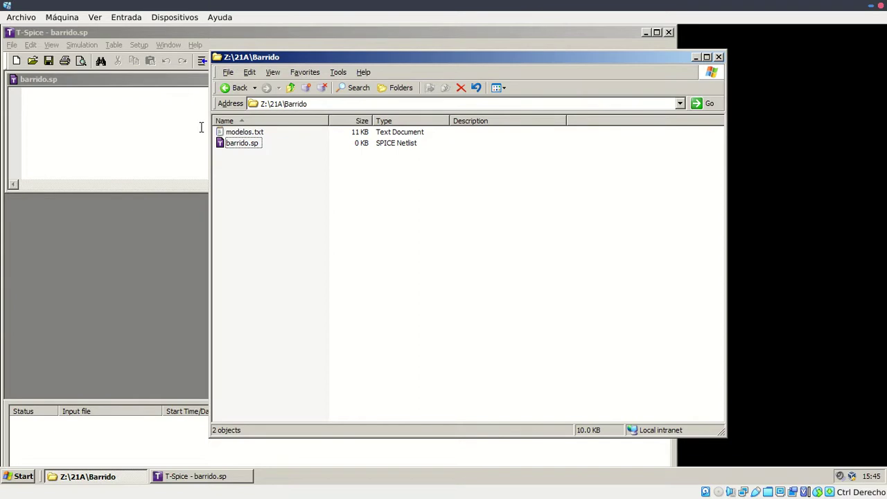
Step: Return to T-Spice and maximize both its main window and the barrido.sp document window
click(115, 111)
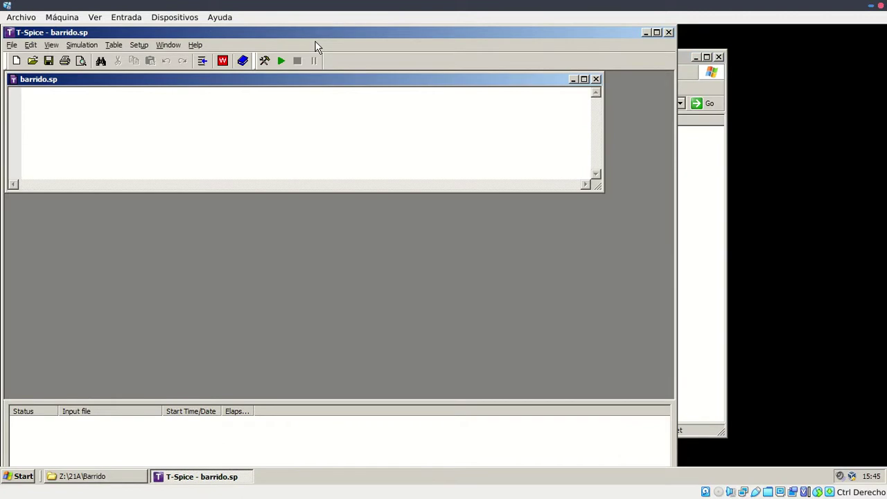
click(657, 32)
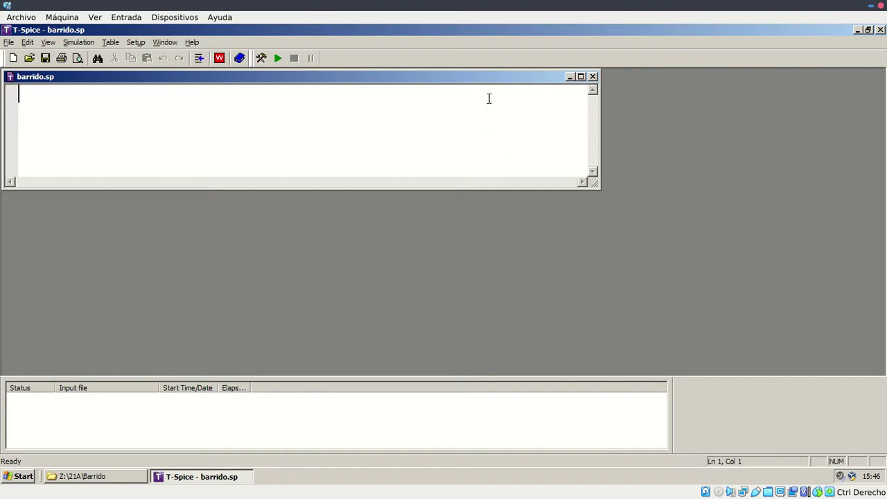
drag(492, 83, 509, 132)
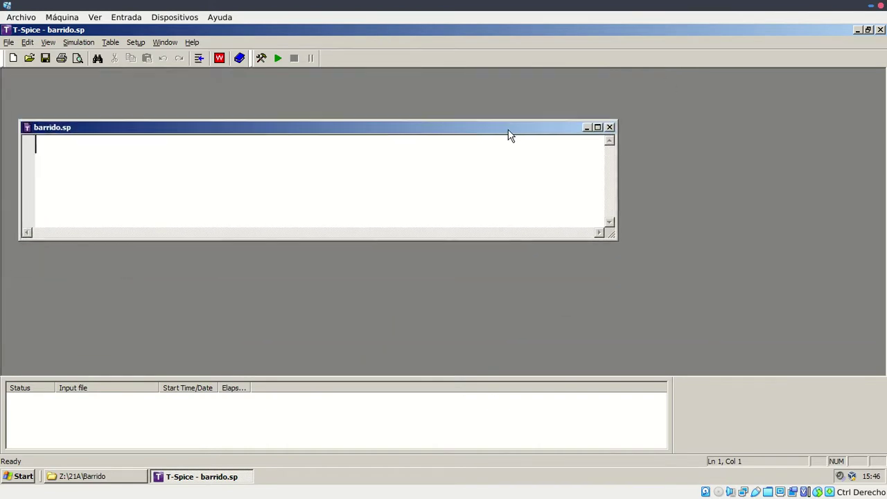
double_click(508, 131)
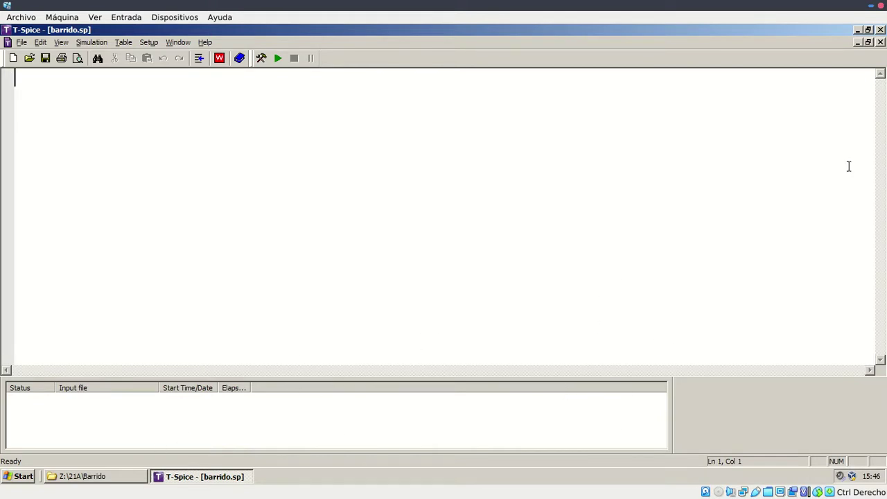
click(870, 6)
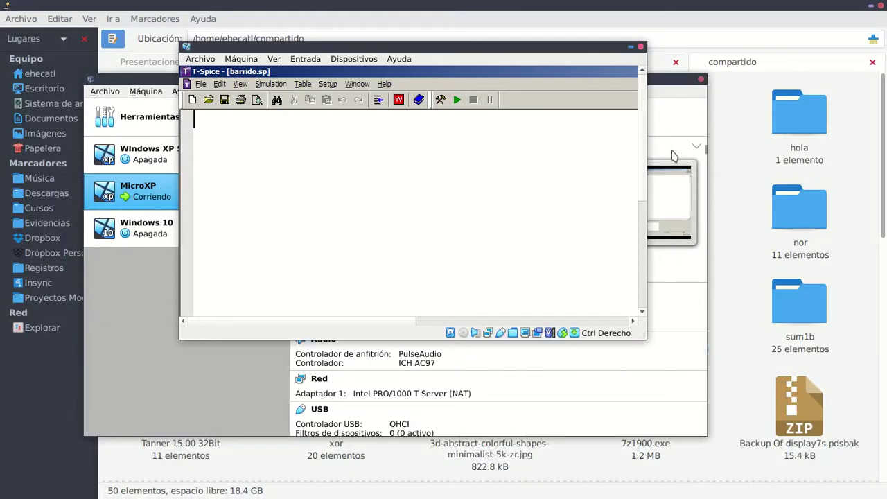
key(alt+Tab)
key(alt+Tab)
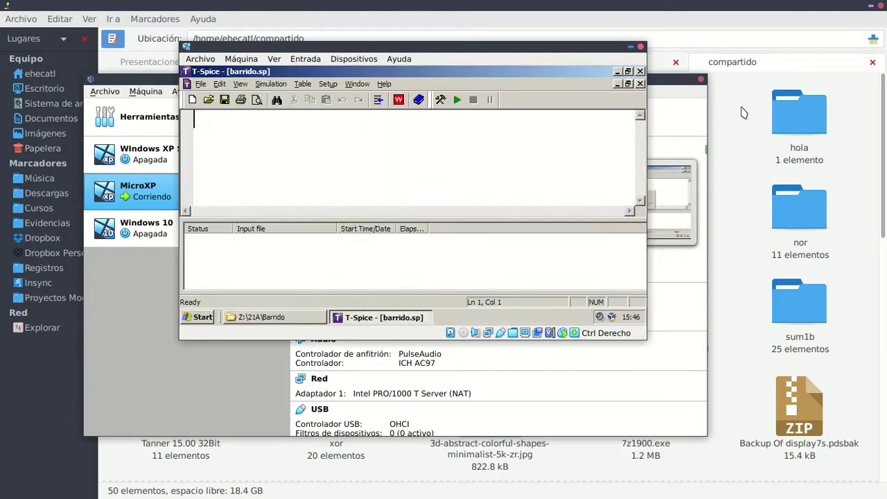
click(630, 46)
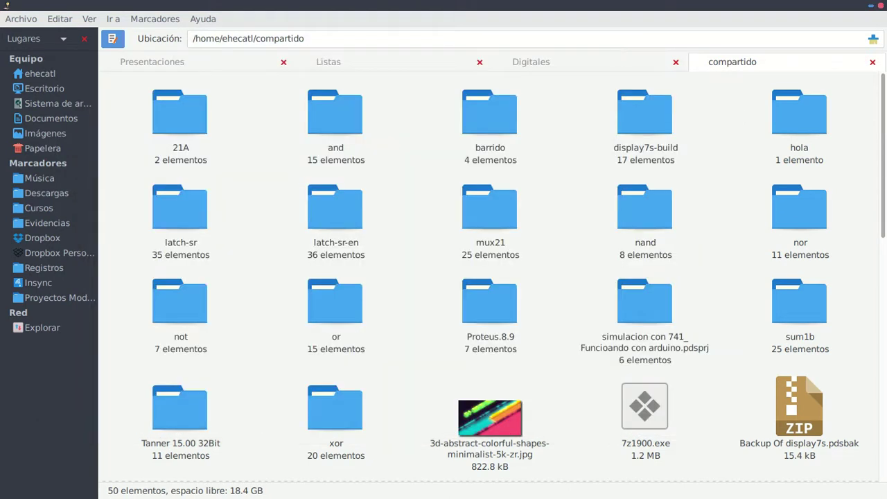
key(alt+Tab)
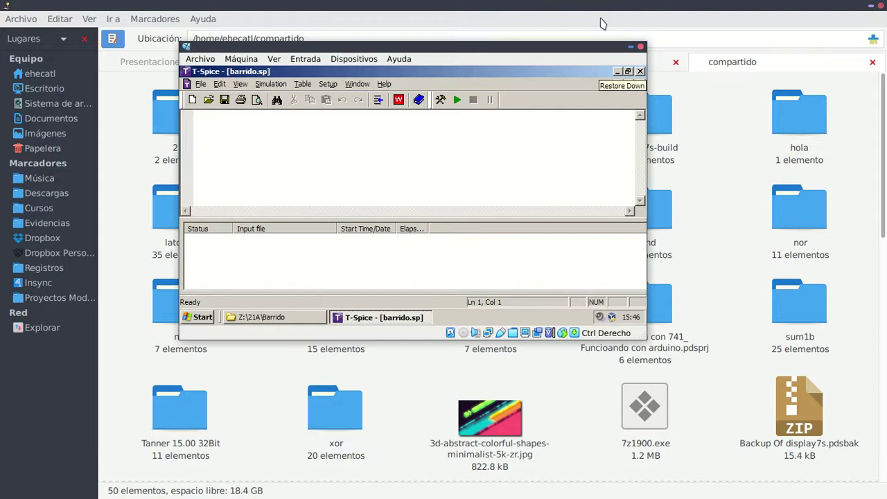
drag(586, 52, 714, 156)
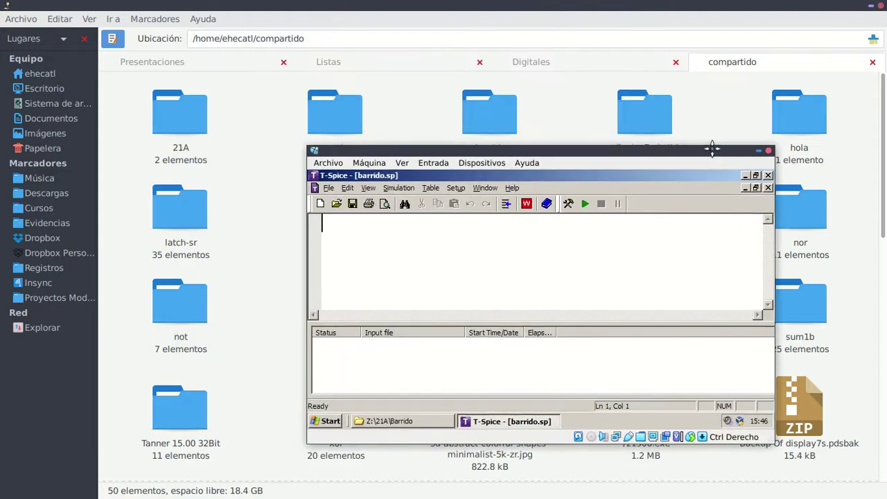
double_click(510, 152)
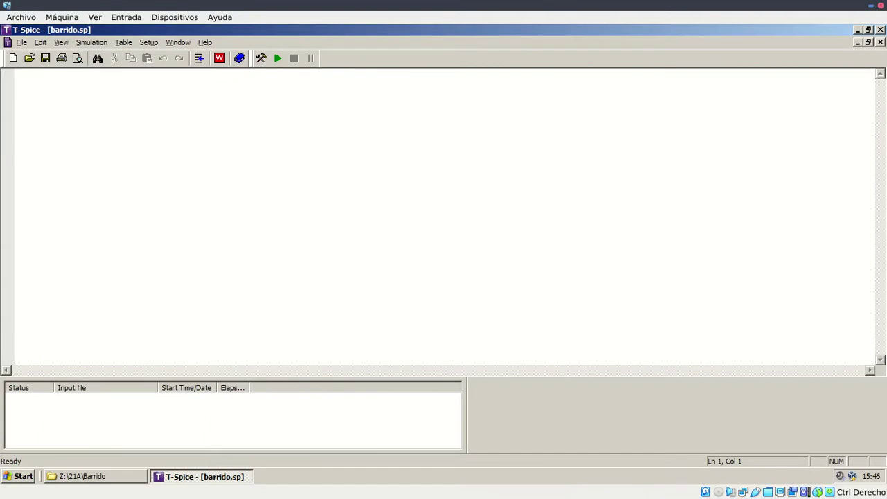
Step: Switch from the virtual machine to the presentation showing the Modelos de dispositivos slide
key(alt+Tab)
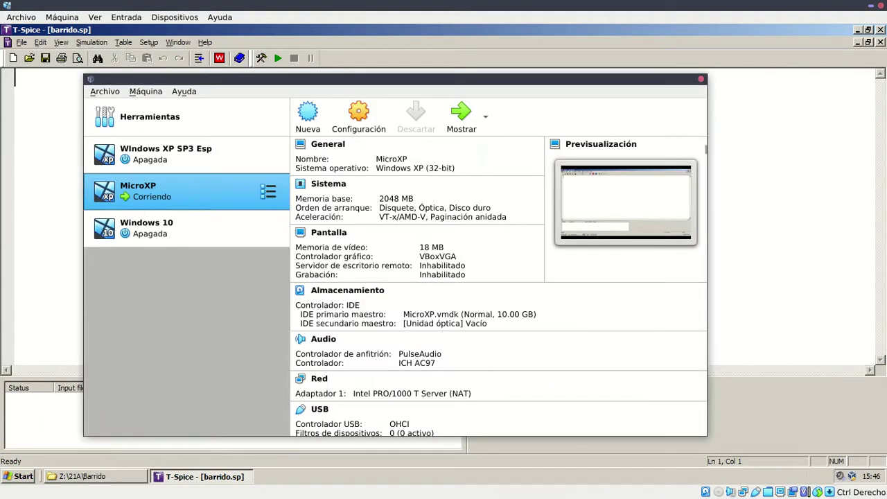
key(alt+Tab)
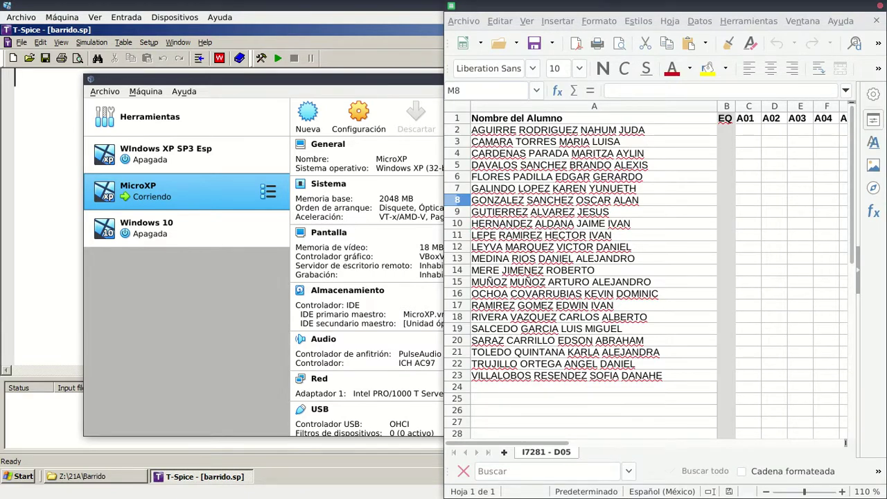
key(alt+Tab)
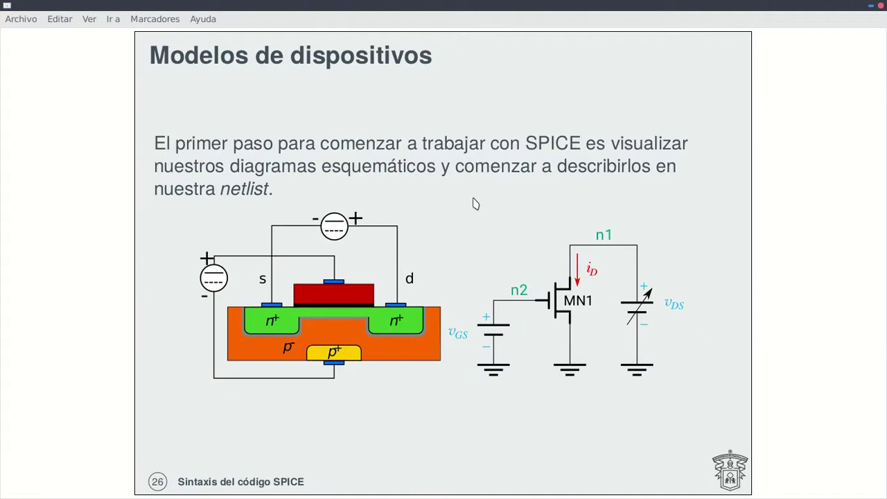